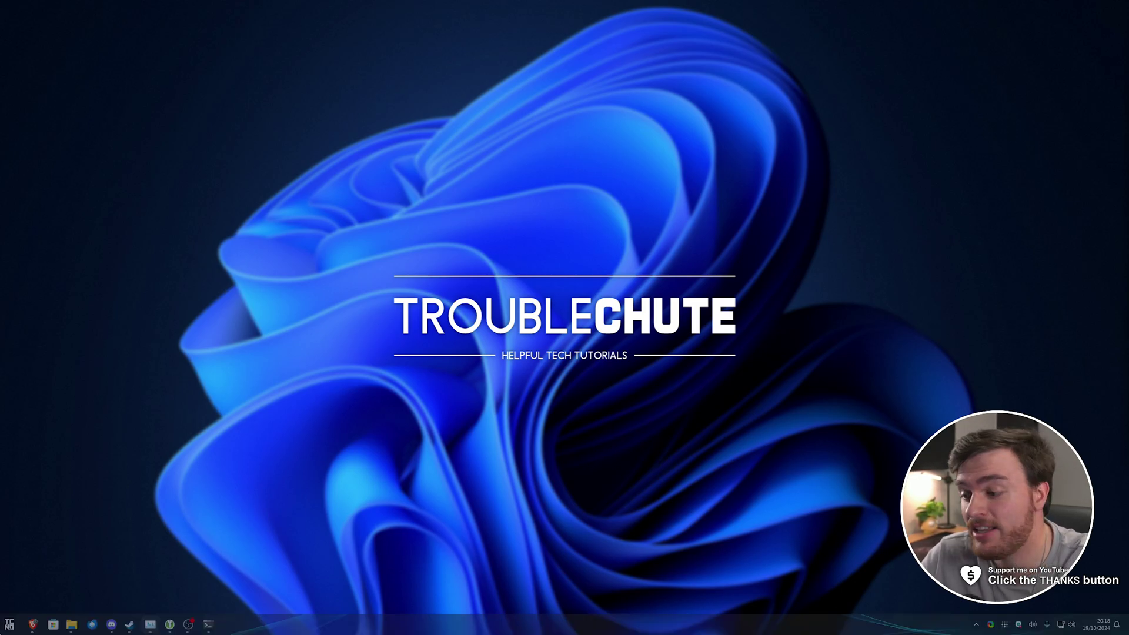
Open the Start menu's All apps list, then close the Start menu.
click(9, 625)
click(16, 598)
click(29, 577)
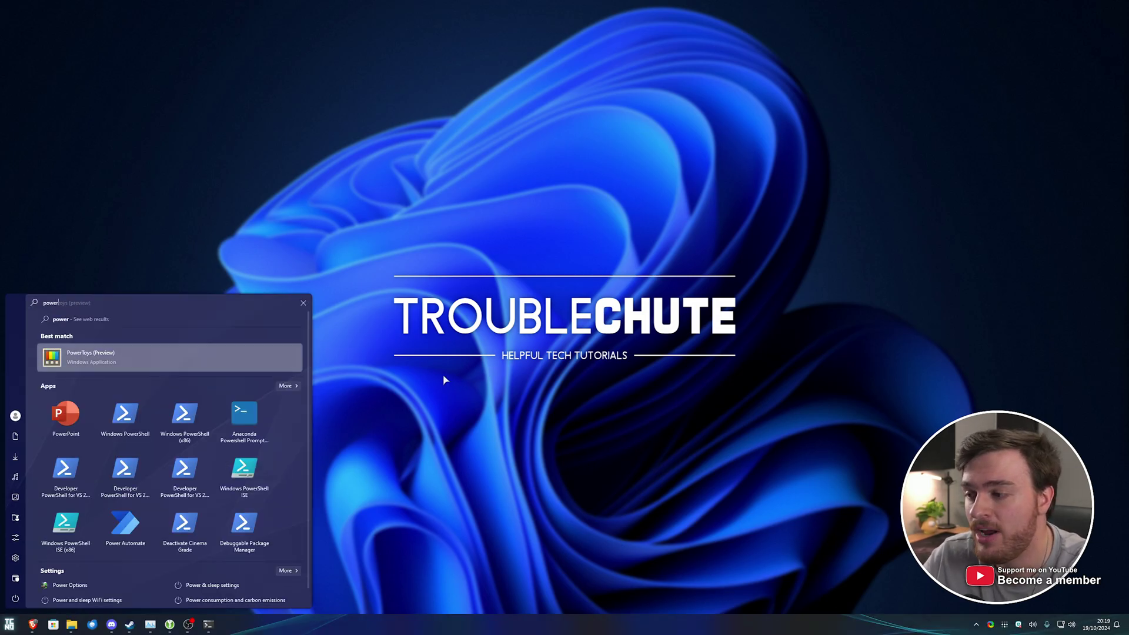
text( opt)
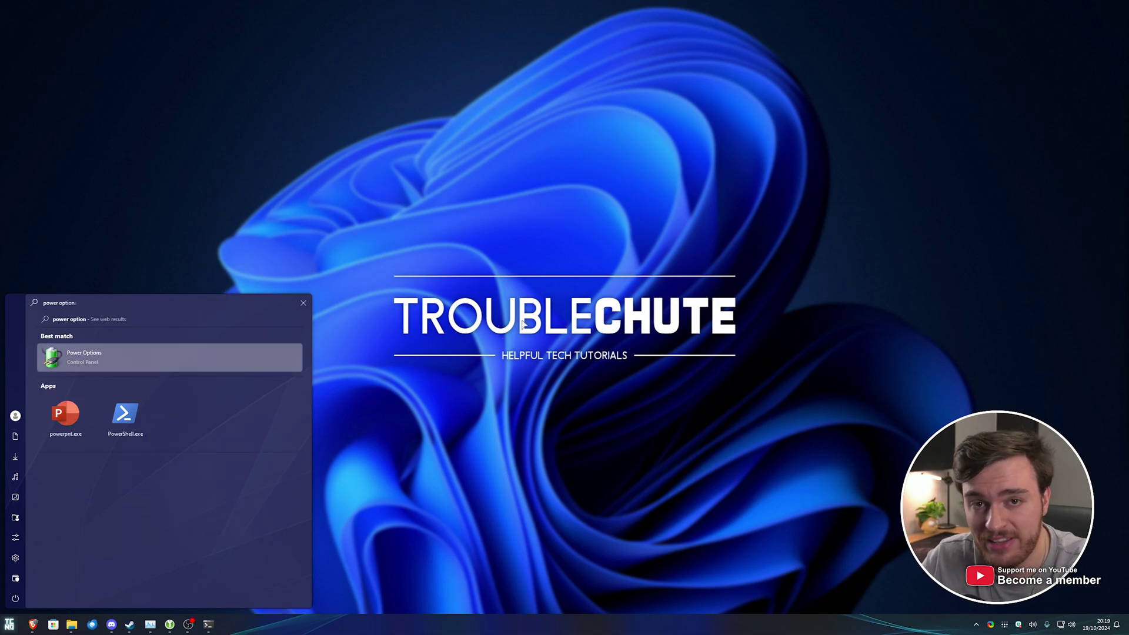
text(io)
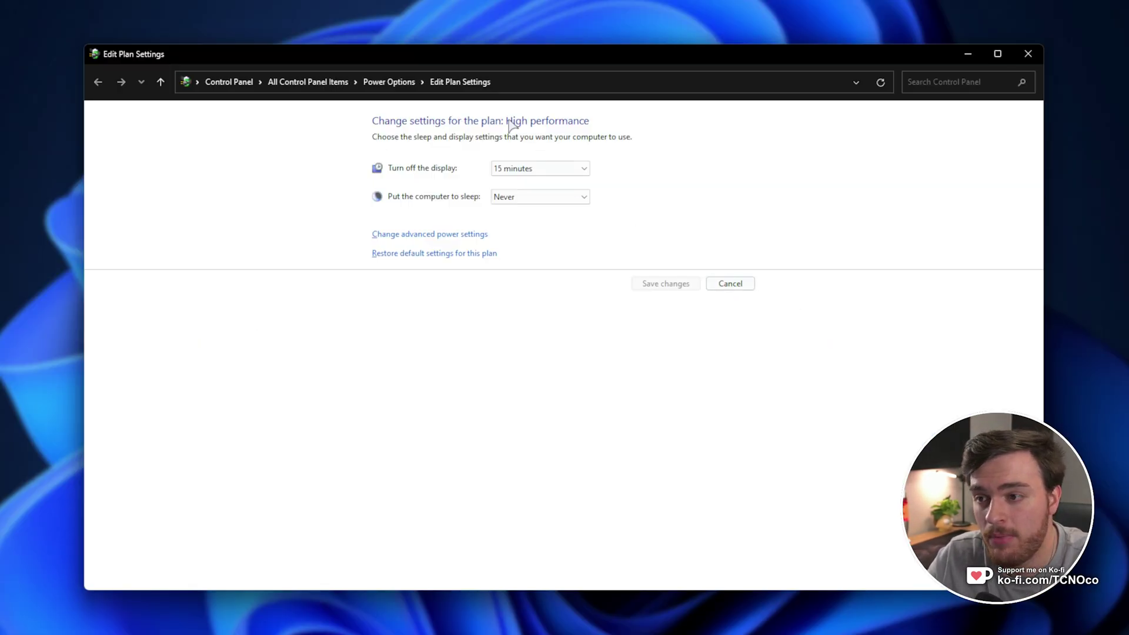
Return to the power plan list and open the High performance plan's advanced power settings.
click(379, 83)
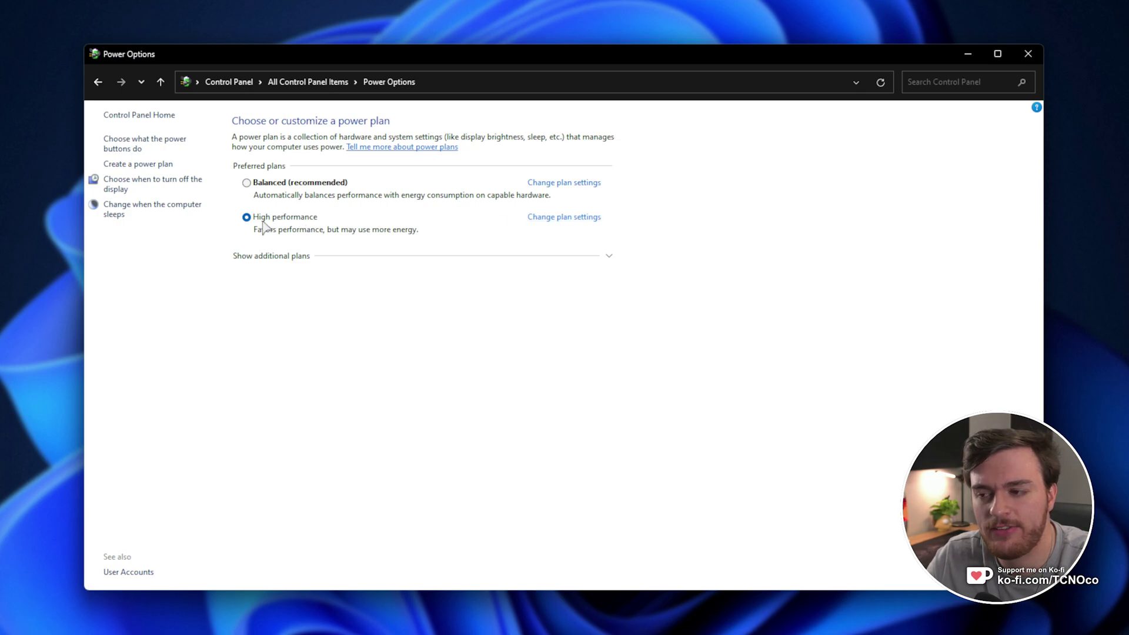
click(556, 217)
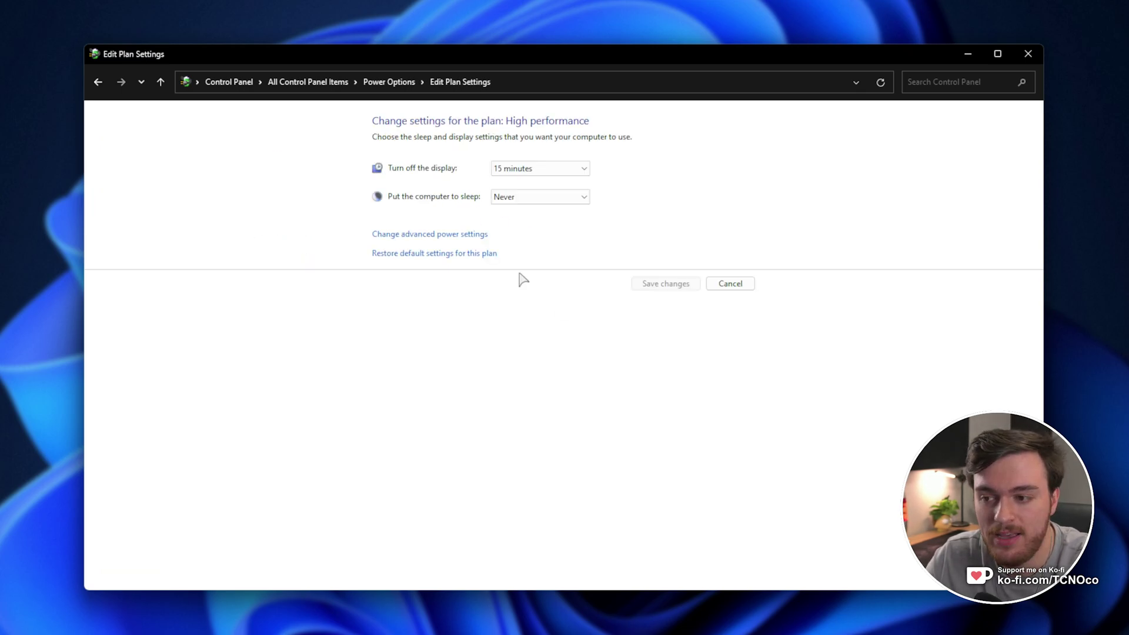
click(421, 237)
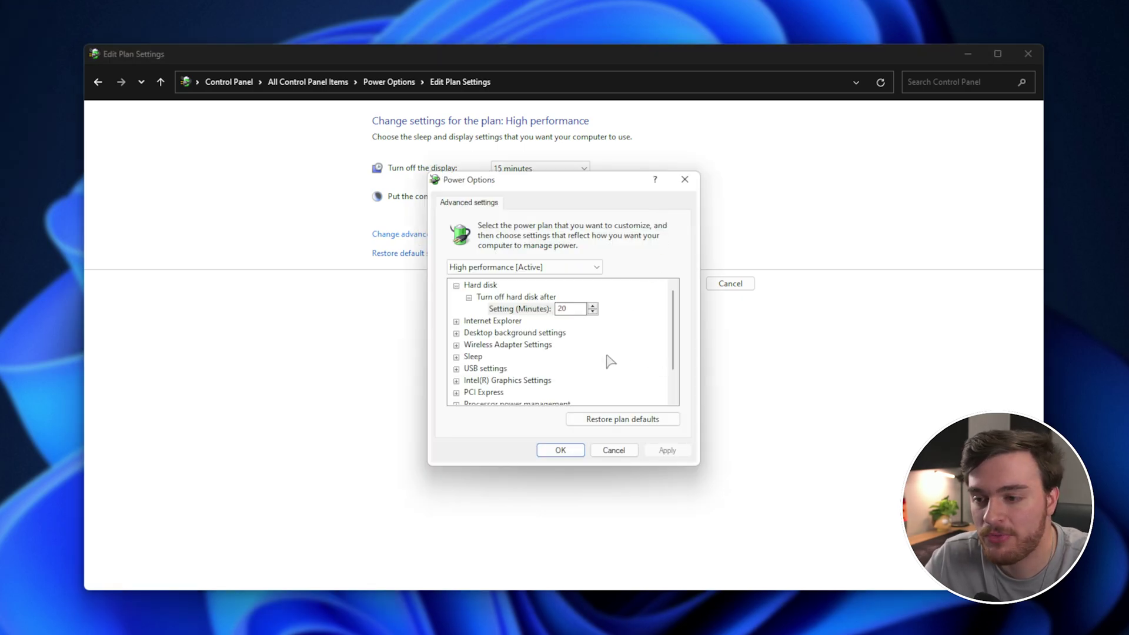
Expand Sleep and Allow wake timers, and start editing the wake timers setting value.
click(471, 358)
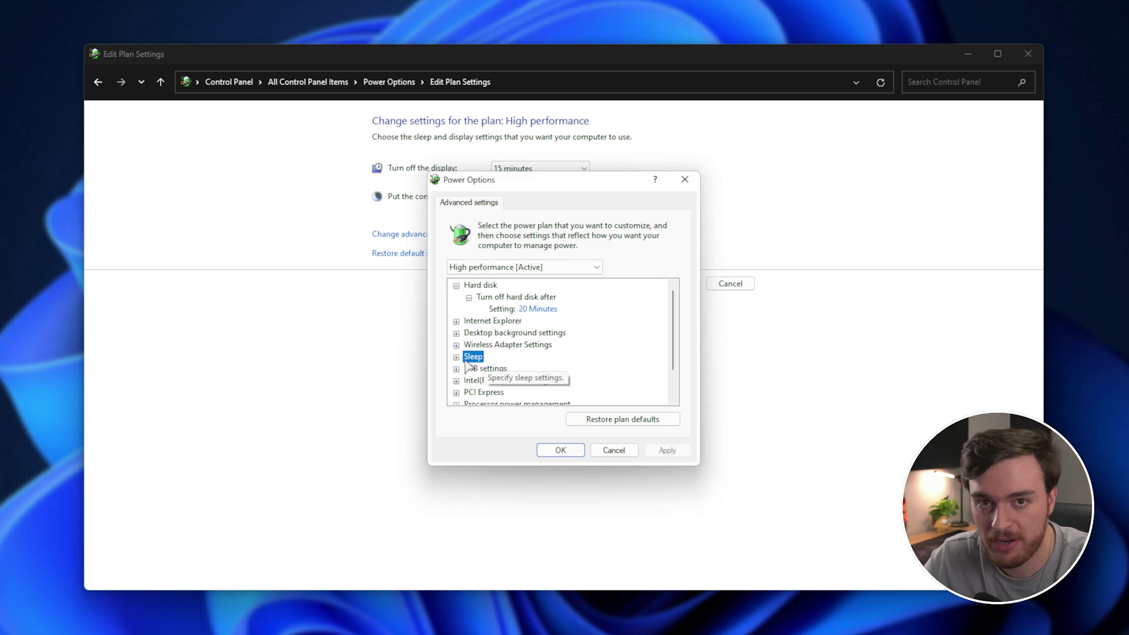
double_click(466, 360)
click(468, 381)
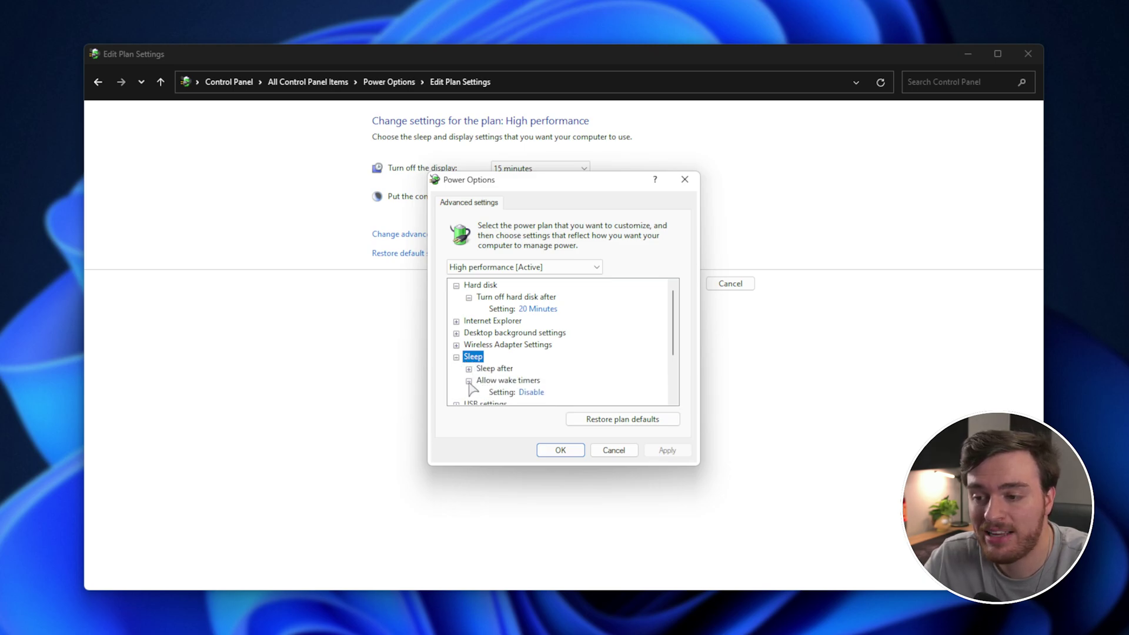
click(534, 393)
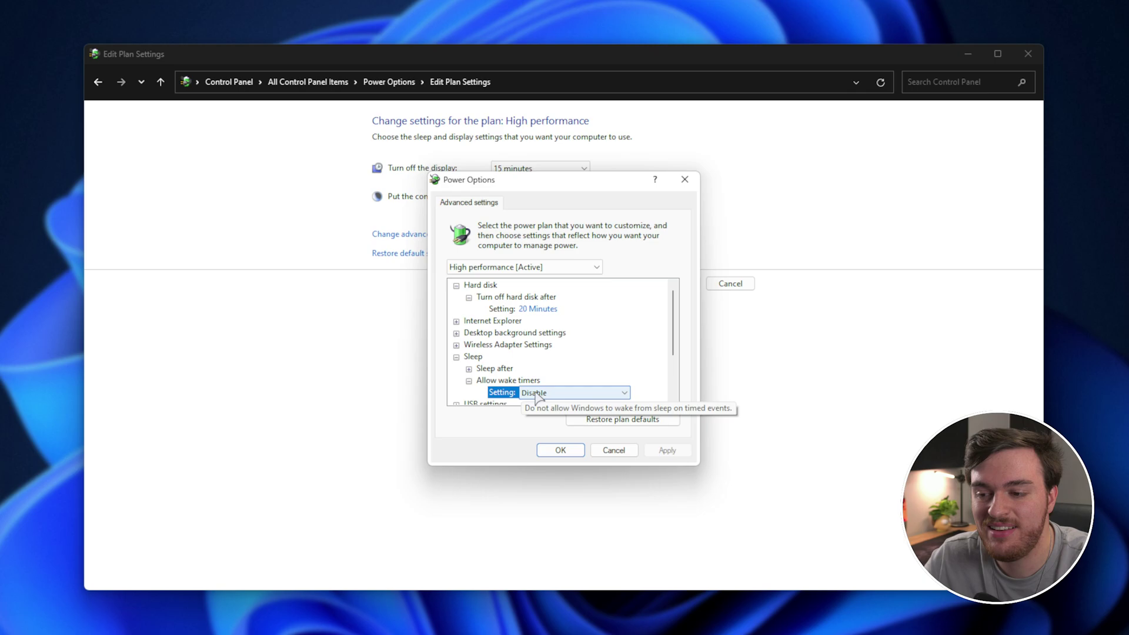
Choose Disable from the Allow wake timers dropdown.
click(536, 395)
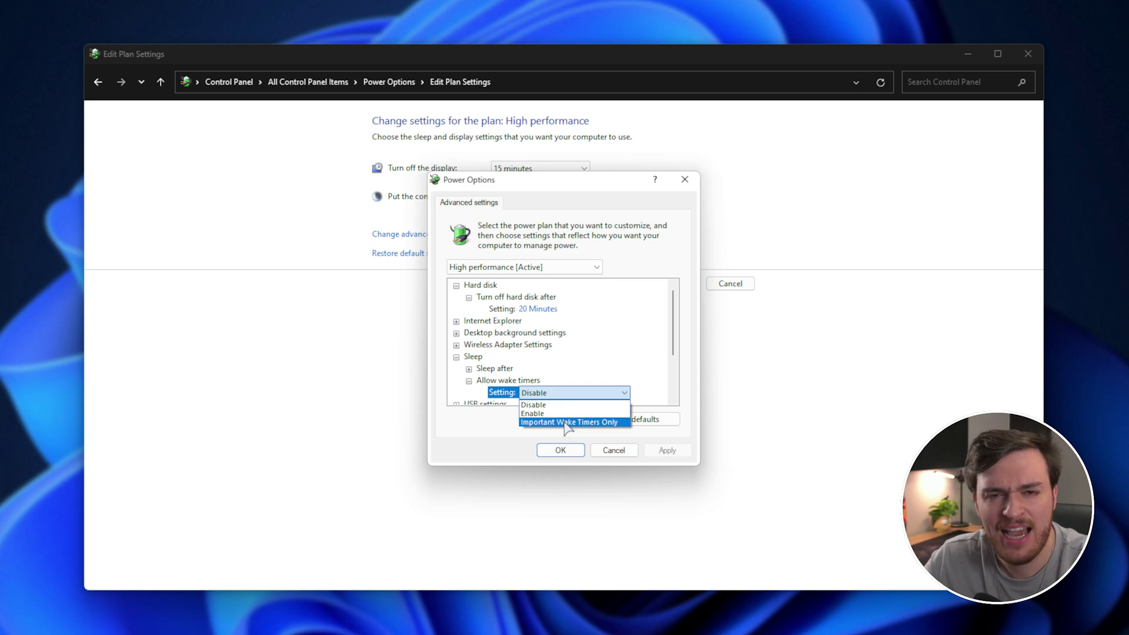
click(580, 406)
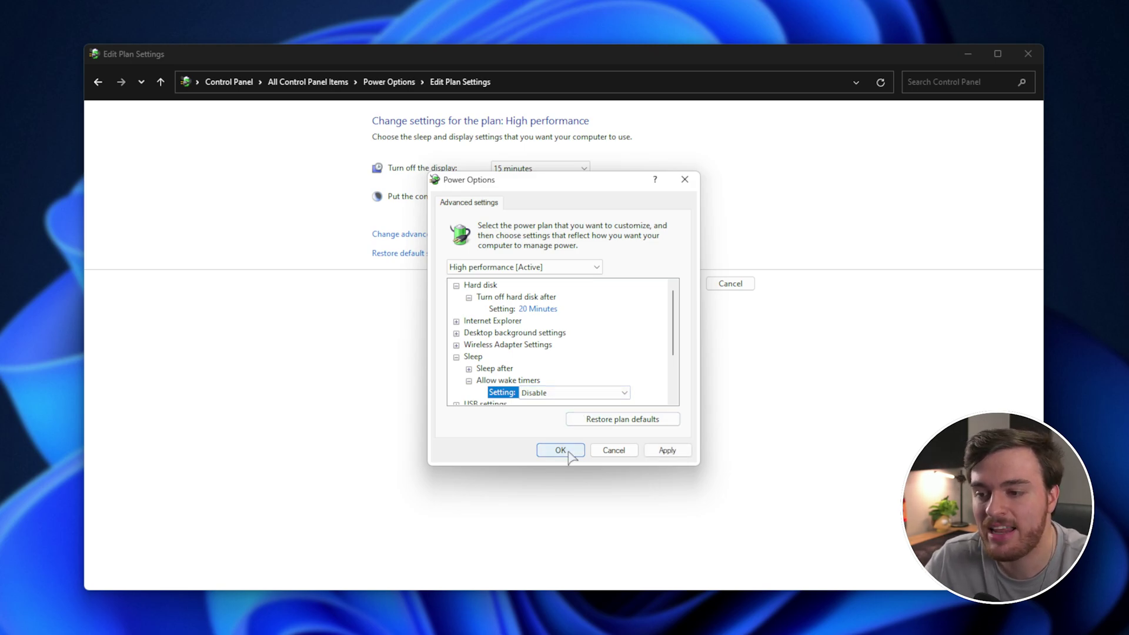
Confirm the Disable wake timers change with OK, closing the advanced settings.
click(564, 451)
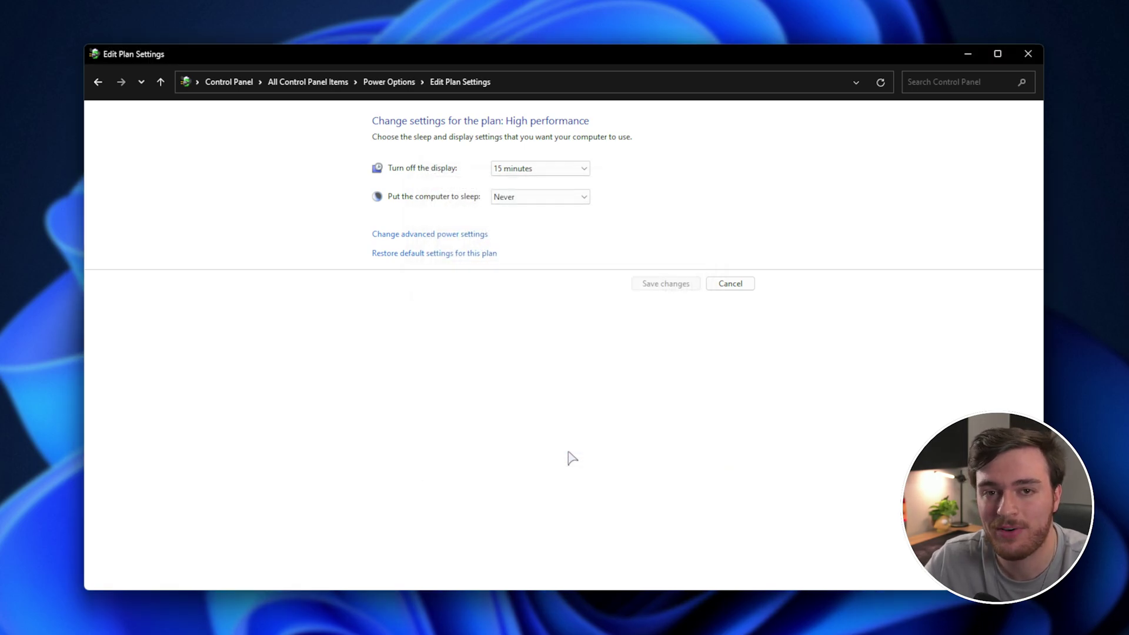